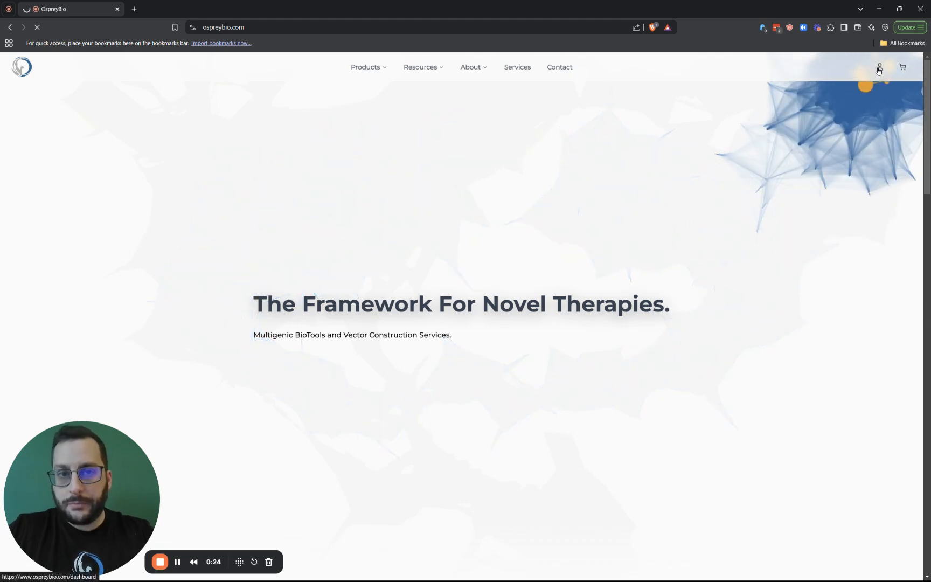
Log in to the OspreyBio account with the saved credentials and open the Custom Vector Order page
{"action": "left_click", "coordinate": [878, 69]}
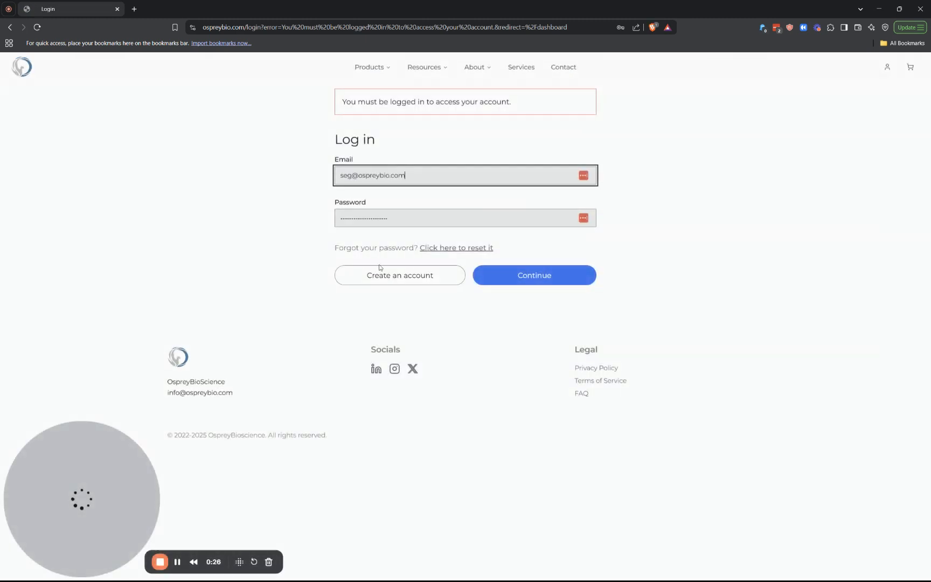
{"action": "left_click", "coordinate": [513, 279]}
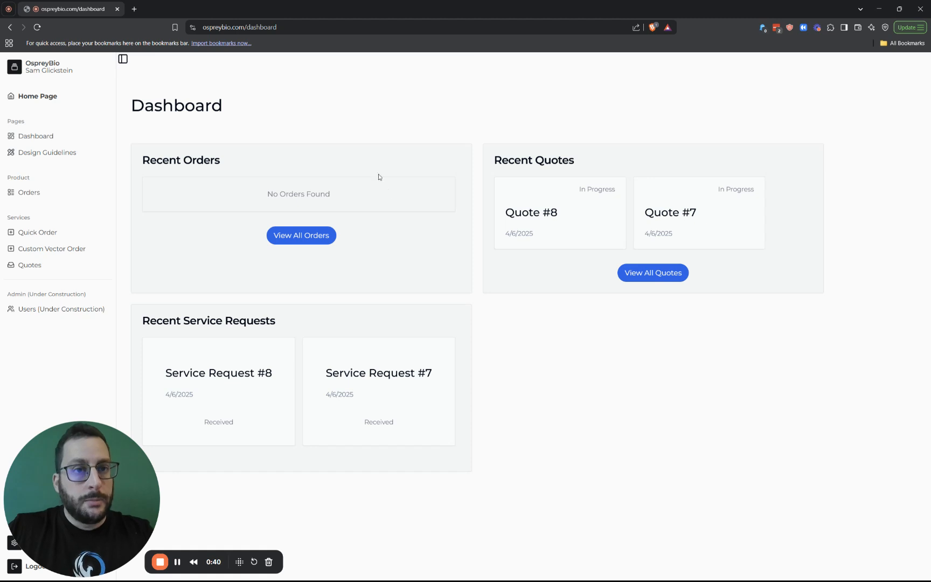
{"action": "left_click", "coordinate": [63, 249]}
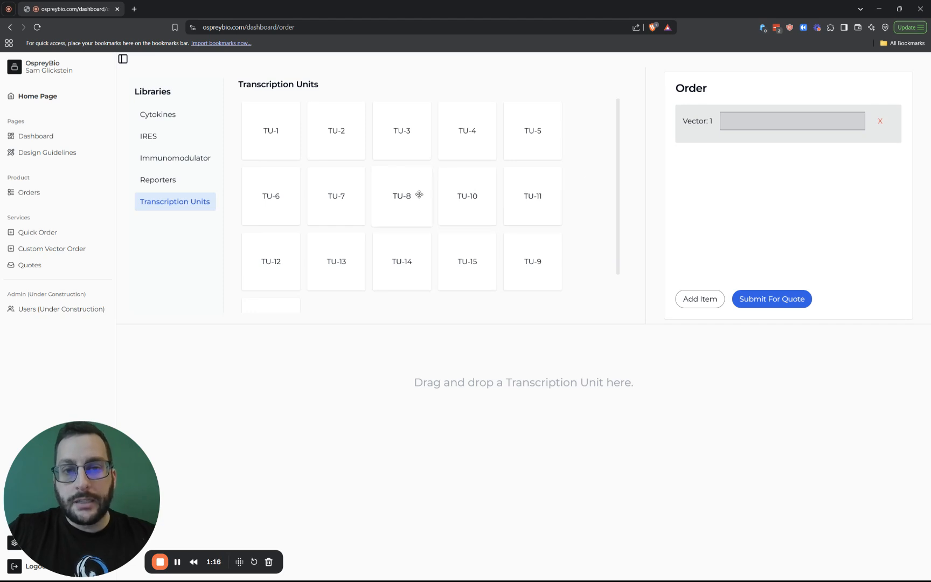
Add the transcription units TU-7 and TU-13, in that order, to Vector 1
{"action": "mouse_move", "coordinate": [415, 194]}
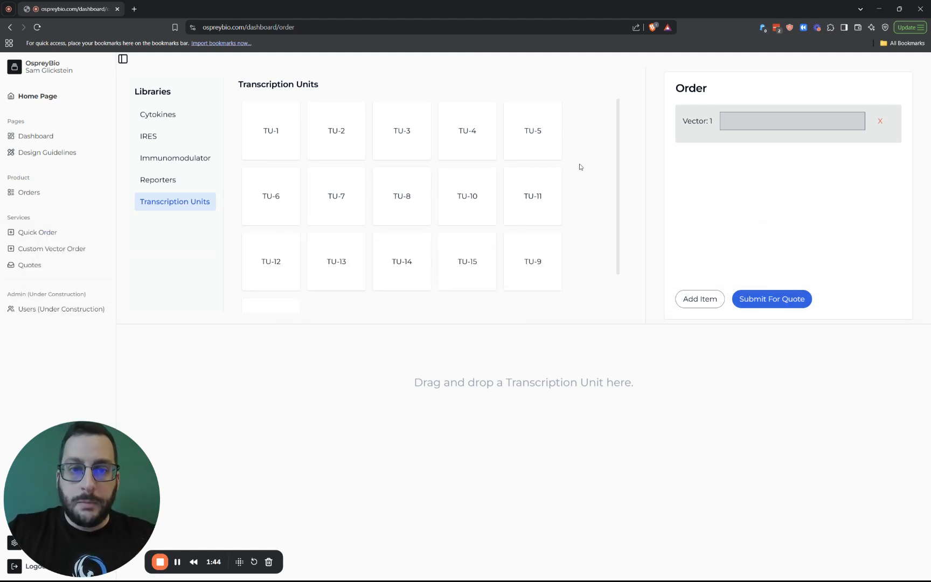
{"action": "left_click_drag", "start_coordinate": [333, 185], "coordinate": [198, 377]}
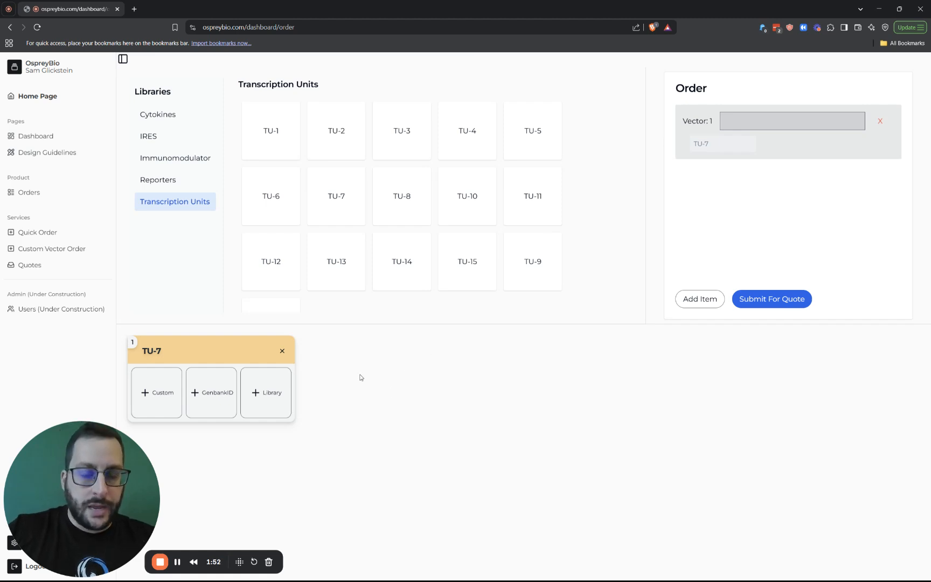
{"action": "left_click_drag", "start_coordinate": [347, 275], "coordinate": [350, 358]}
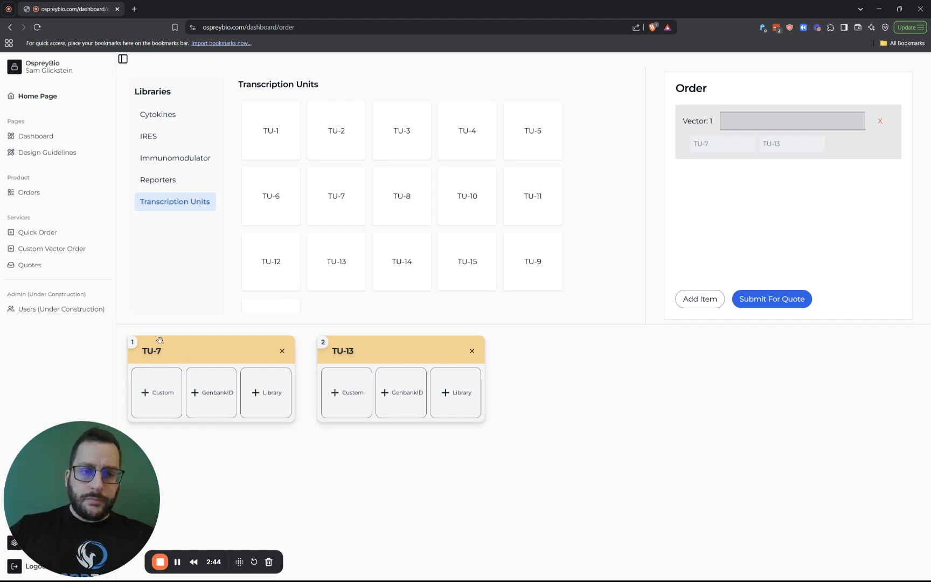
Add a custom gene named GOI 1 with the sequence ACTAGCGATC to TU-7
{"action": "left_click", "coordinate": [144, 392]}
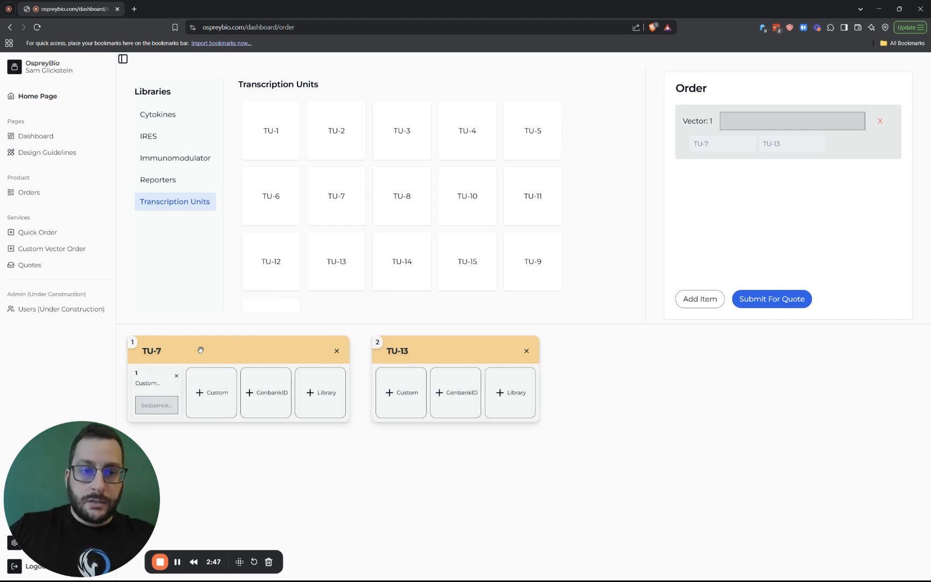
{"action": "double_click", "coordinate": [166, 383]}
{"action": "type", "text": "Go"}
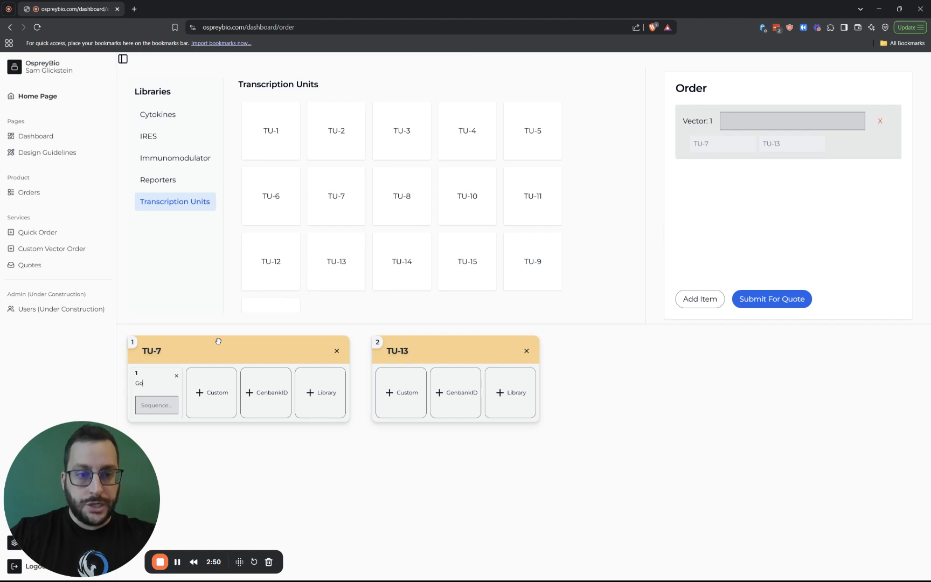
{"action": "key", "text": "BackSpace"}
{"action": "type", "text": "OI 1"}
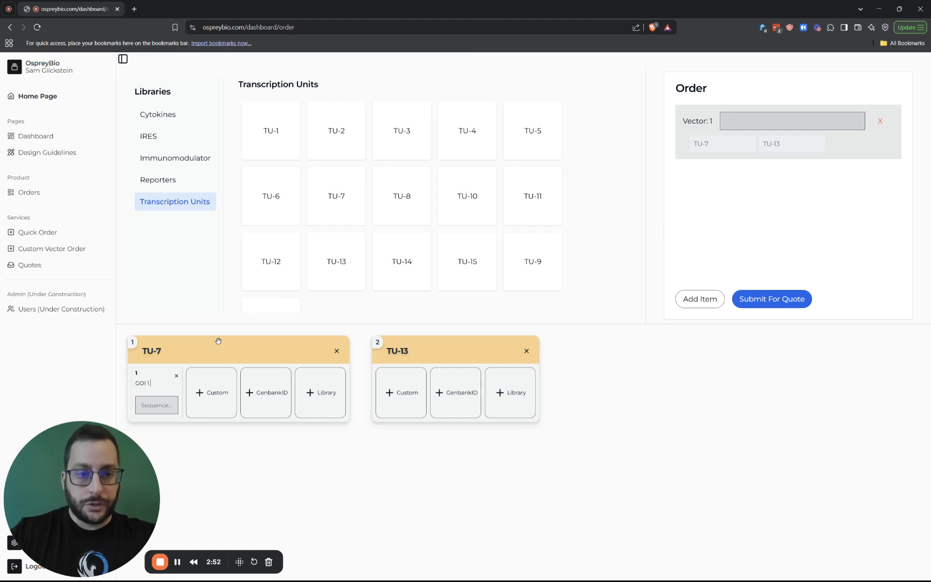
{"action": "left_click", "coordinate": [164, 398]}
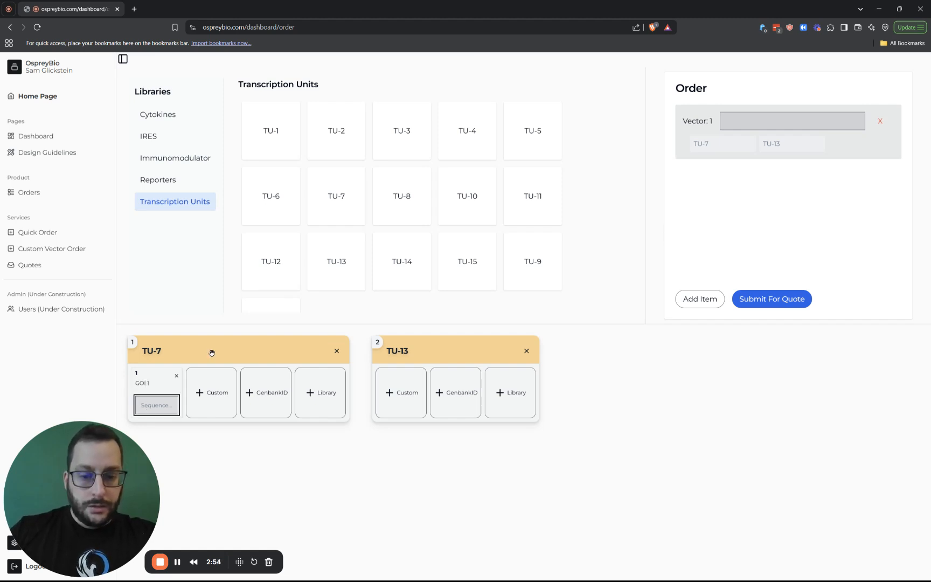
{"action": "type", "text": "ATGCTAGCGATC"}
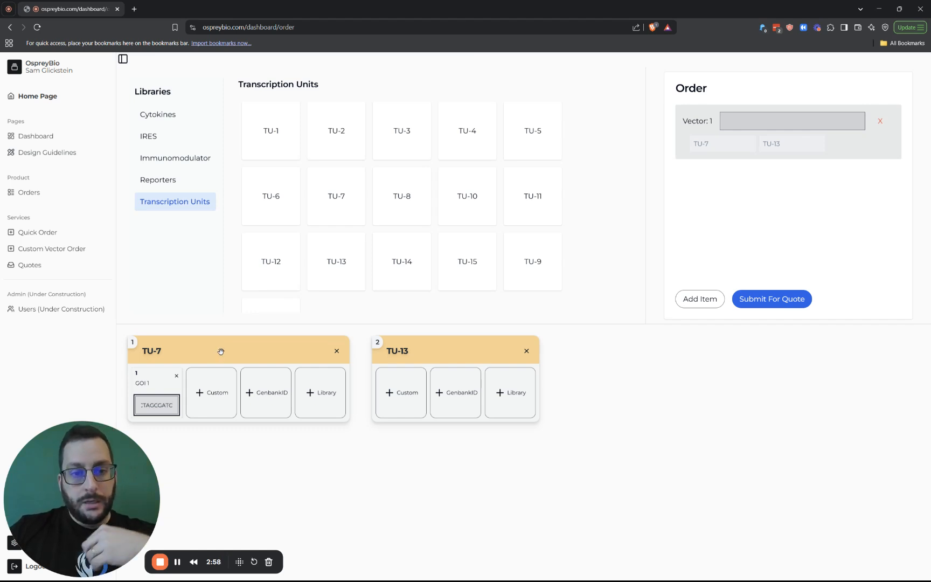
Add a GenbankID entry with the ID 4542 as the second element of TU-7
{"action": "left_click", "coordinate": [276, 390]}
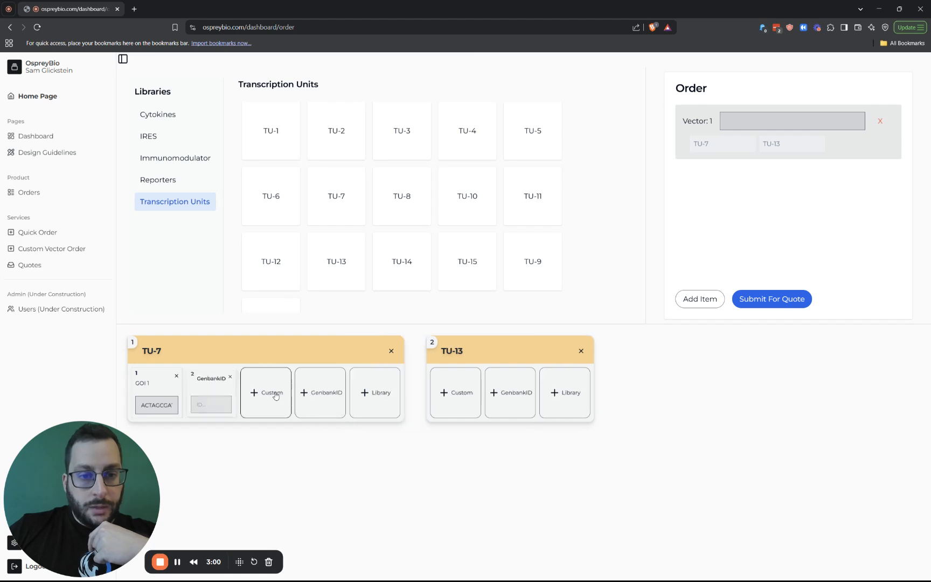
{"action": "left_click", "coordinate": [206, 414]}
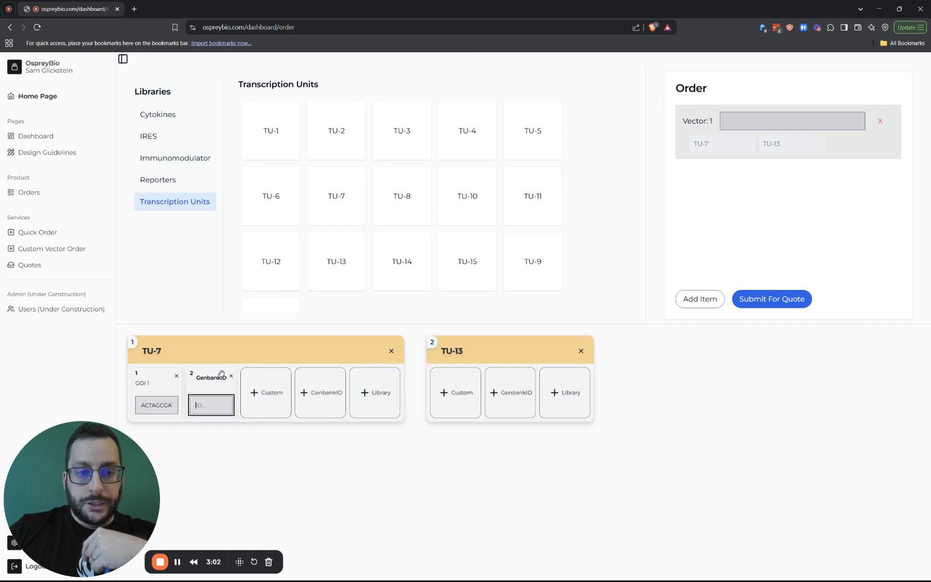
{"action": "type", "text": "4542"}
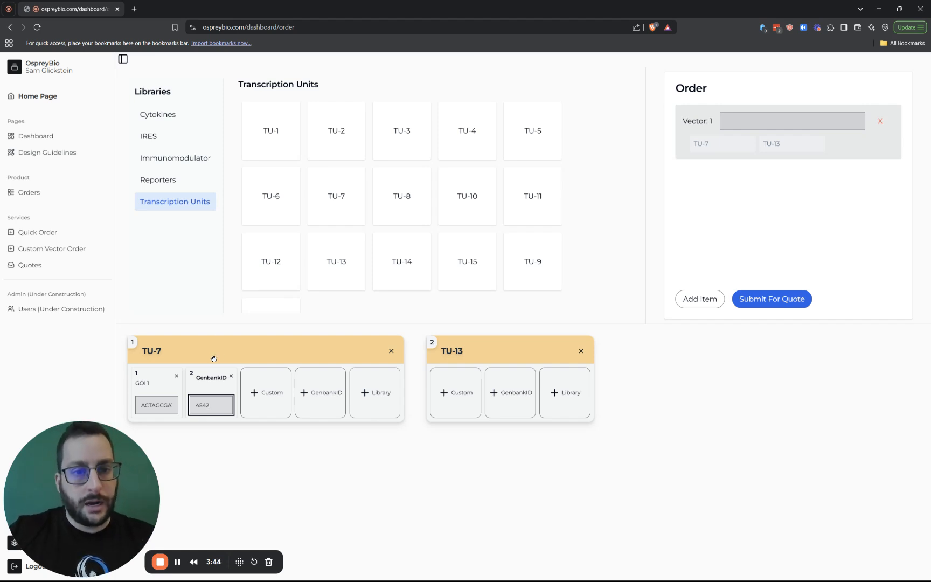
Add a library slot to TU-7 and fill it with Human IL-20 from the Cytokines library
{"action": "left_click", "coordinate": [385, 401]}
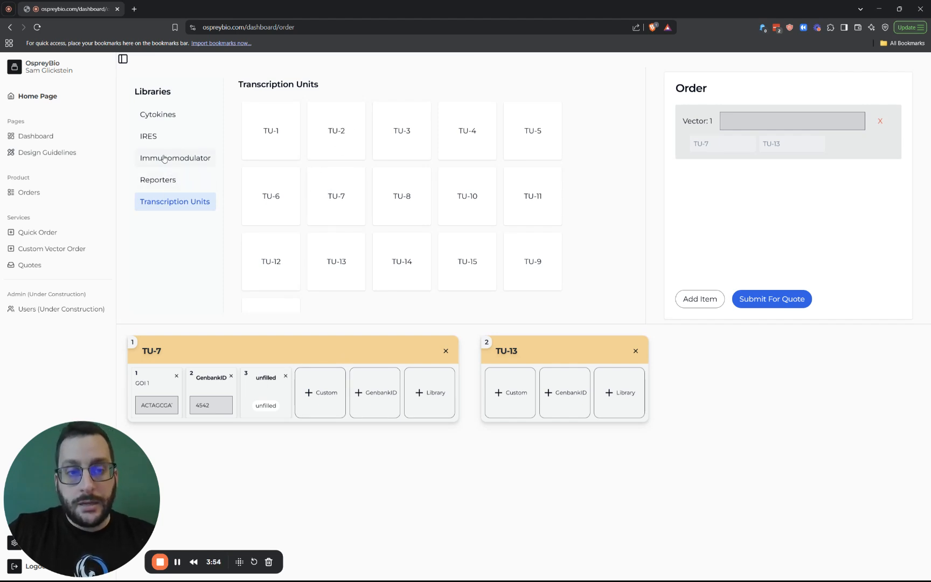
{"action": "left_click", "coordinate": [166, 117]}
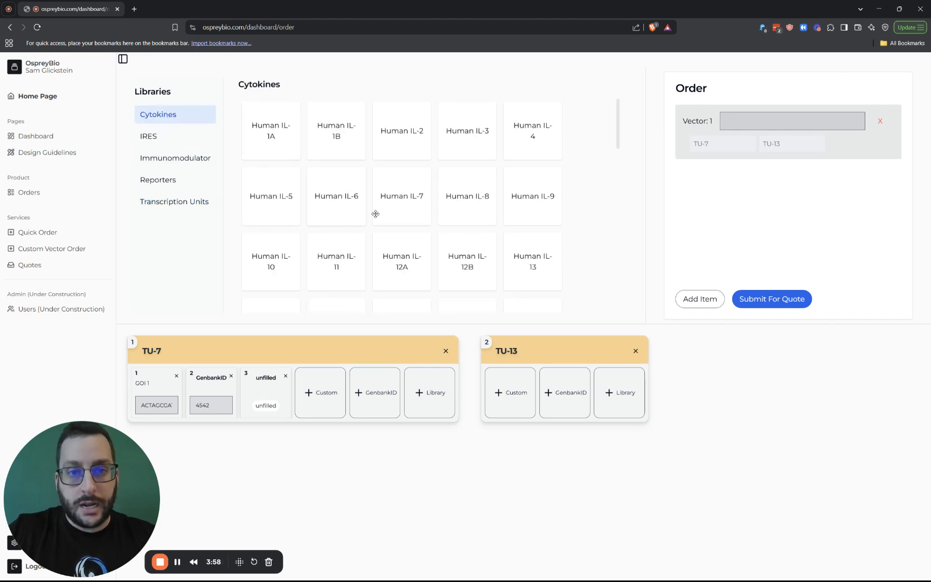
{"action": "scroll", "coordinate": [419, 209], "scroll_direction": "down", "scroll_amount": 3}
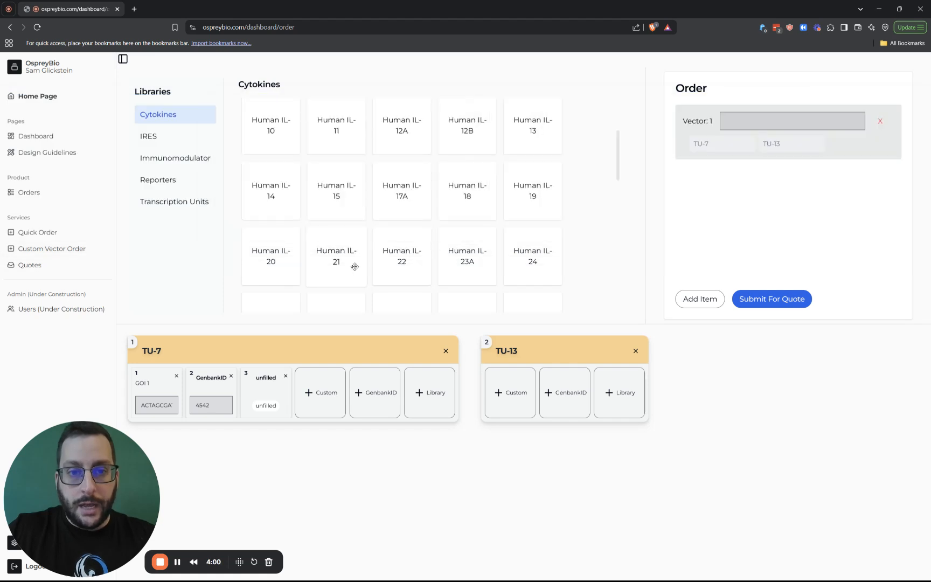
{"action": "left_click_drag", "start_coordinate": [242, 267], "coordinate": [271, 393]}
{"action": "mouse_move", "coordinate": [272, 234]}
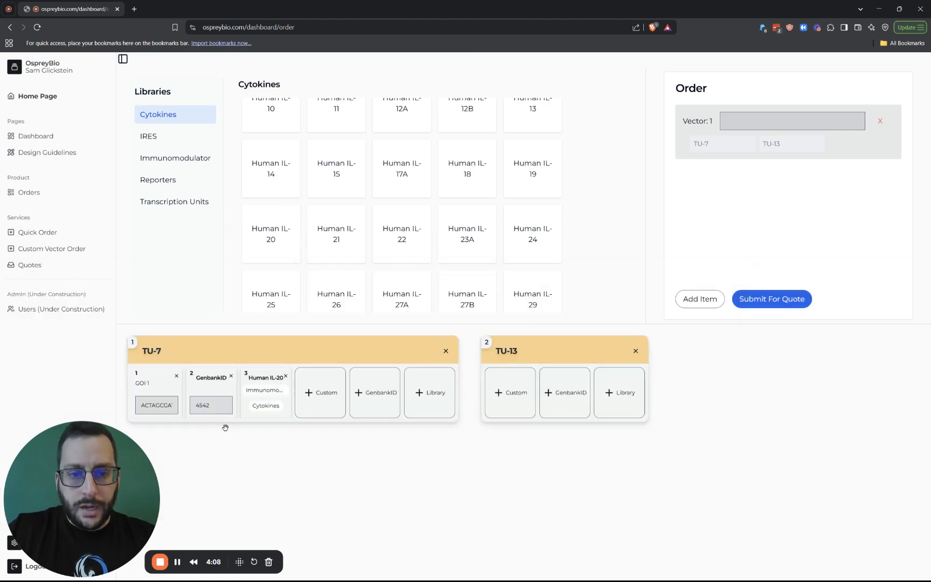
Add three library slots to TU-13 and place Human IL-21 from the Cytokines library in the first one
{"action": "left_click", "coordinate": [619, 398]}
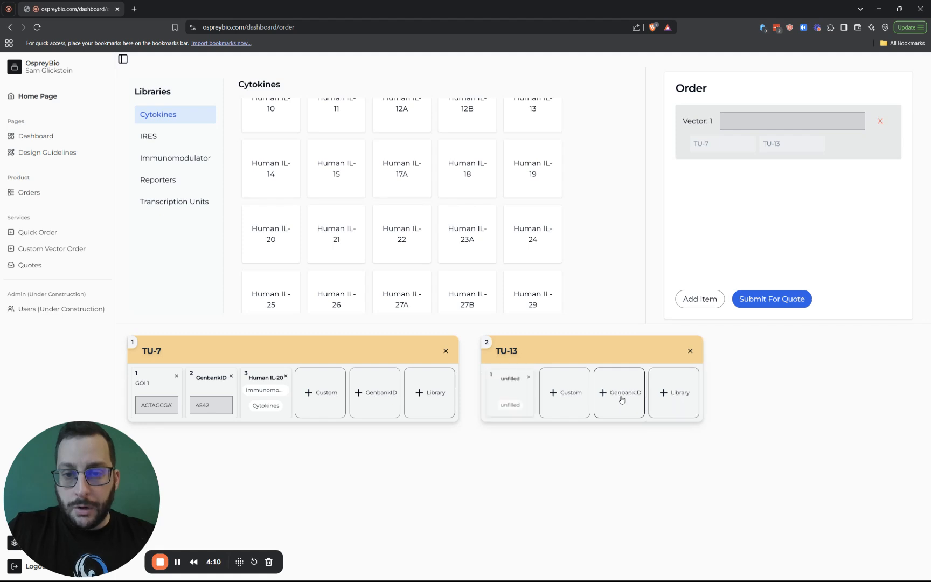
{"action": "left_click", "coordinate": [688, 402]}
{"action": "left_click", "coordinate": [731, 405]}
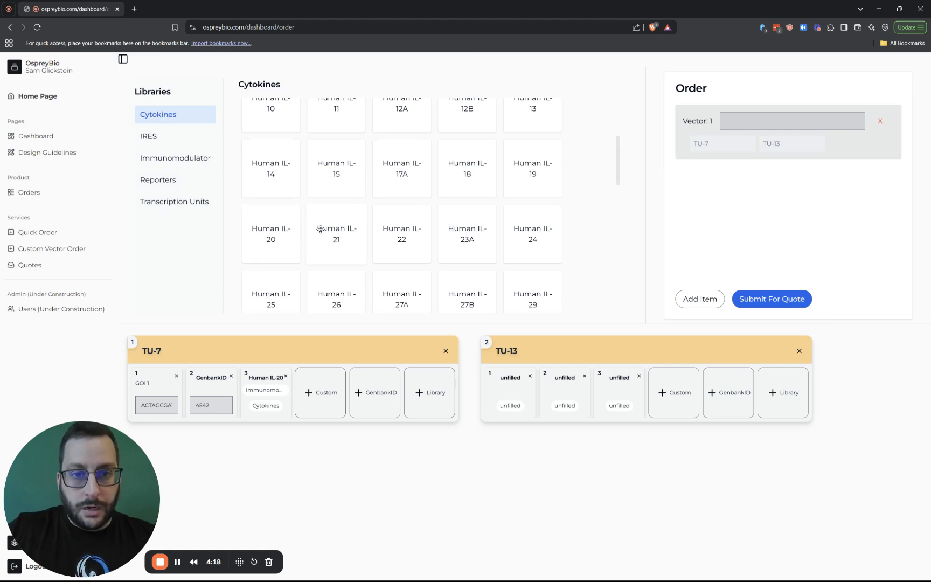
{"action": "left_click_drag", "start_coordinate": [319, 229], "coordinate": [492, 426]}
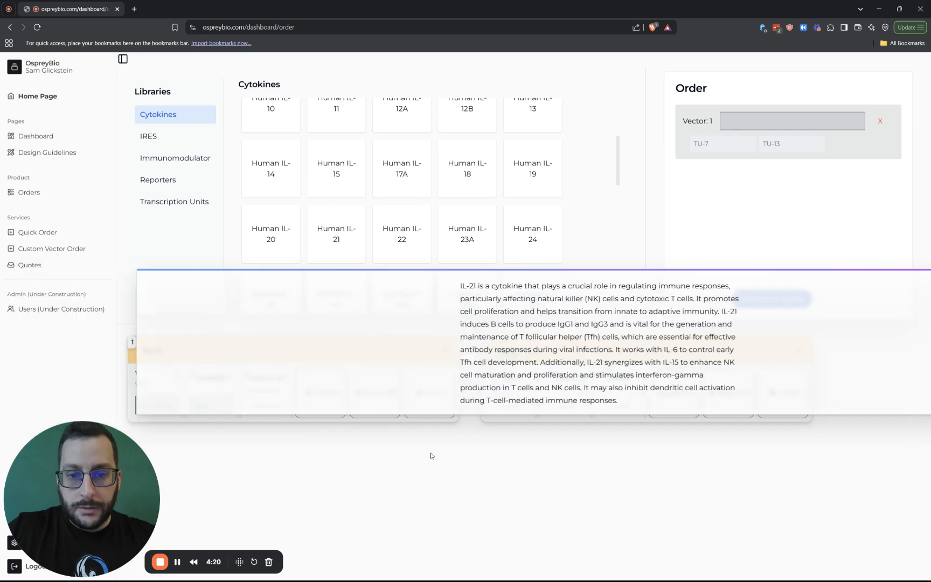
{"action": "left_click_drag", "start_coordinate": [318, 237], "coordinate": [504, 399]}
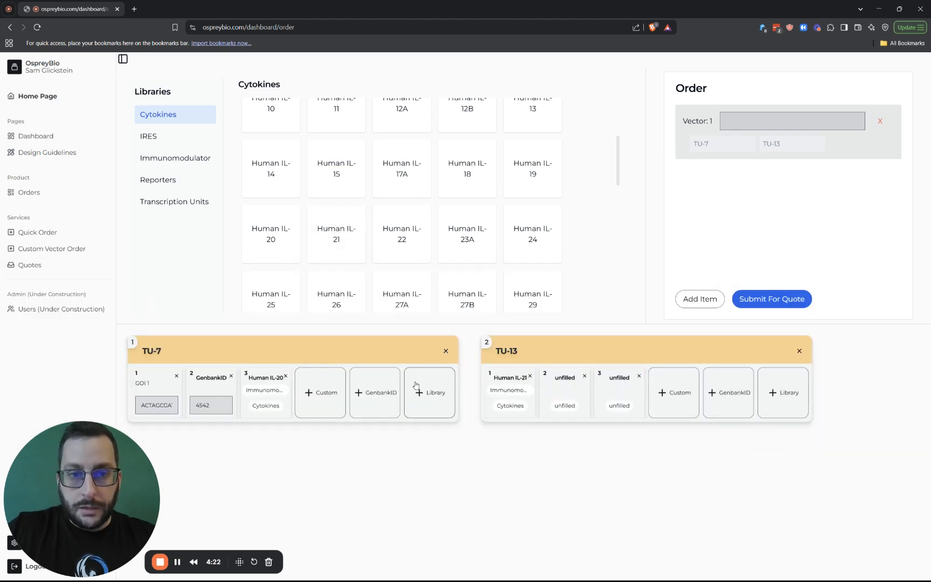
Fill TU-13's second slot with IRES-1 and its third slot with the RFP reporter
{"action": "left_click", "coordinate": [149, 140]}
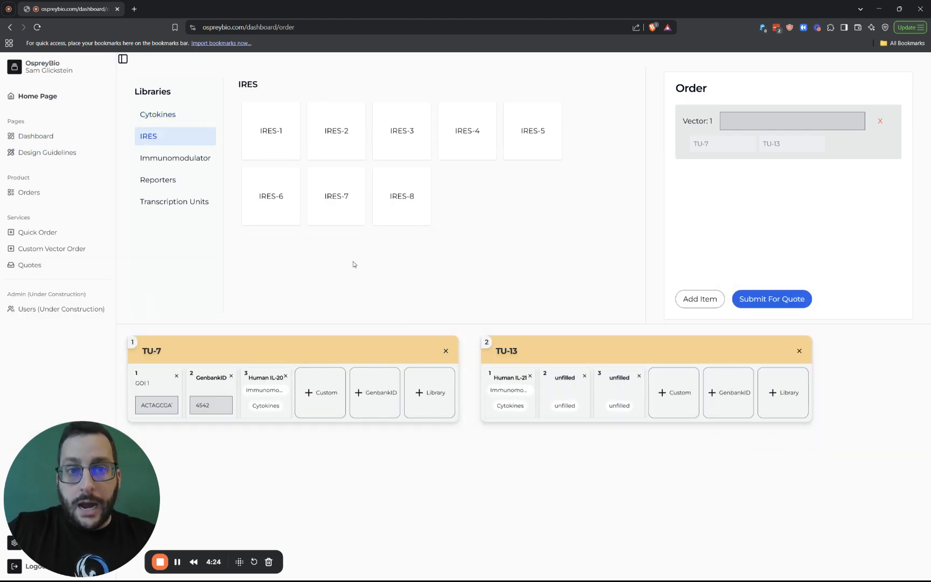
{"action": "left_click_drag", "start_coordinate": [281, 132], "coordinate": [572, 386]}
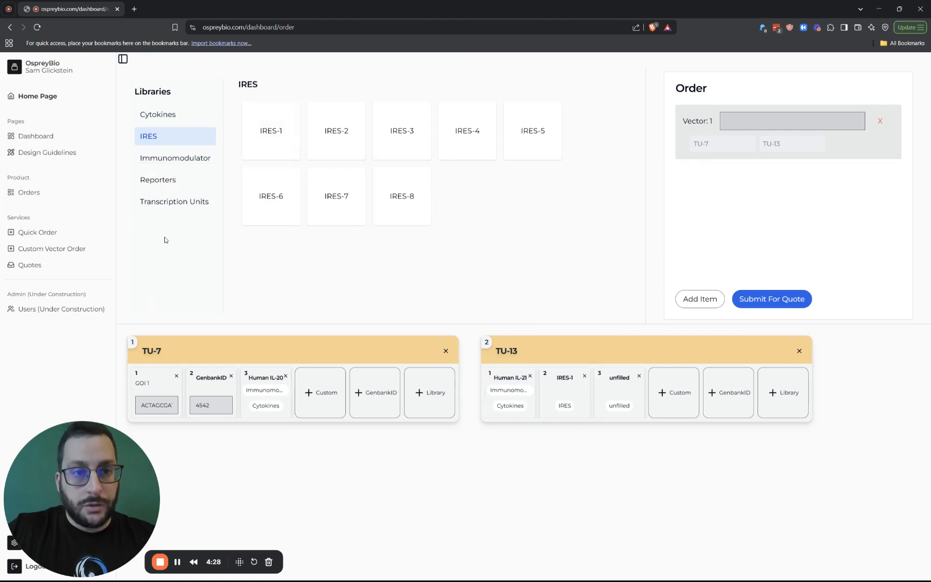
{"action": "left_click", "coordinate": [168, 181]}
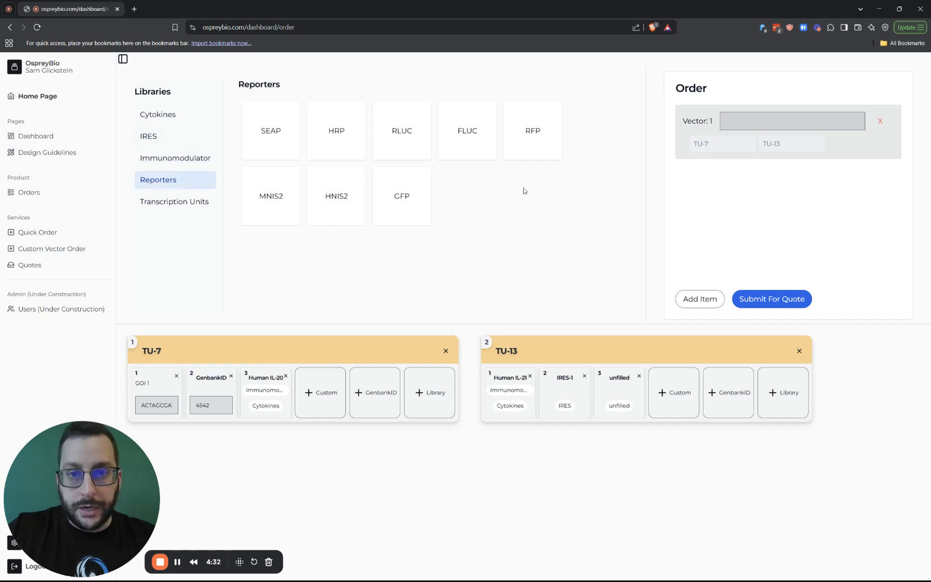
{"action": "left_click_drag", "start_coordinate": [530, 154], "coordinate": [619, 384]}
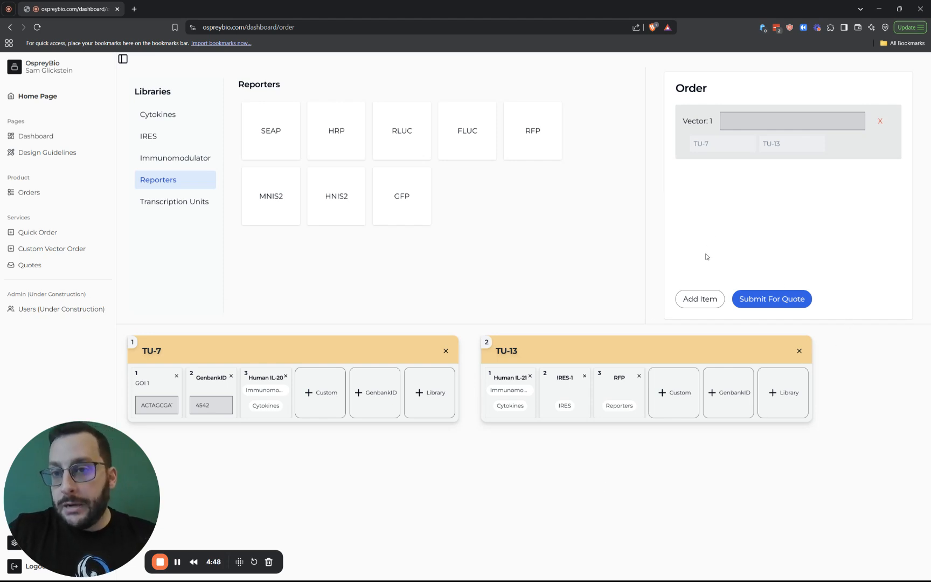
Name the first vector Our Vector, and add a second vector containing the transcription unit TU-6
{"action": "left_click", "coordinate": [778, 122]}
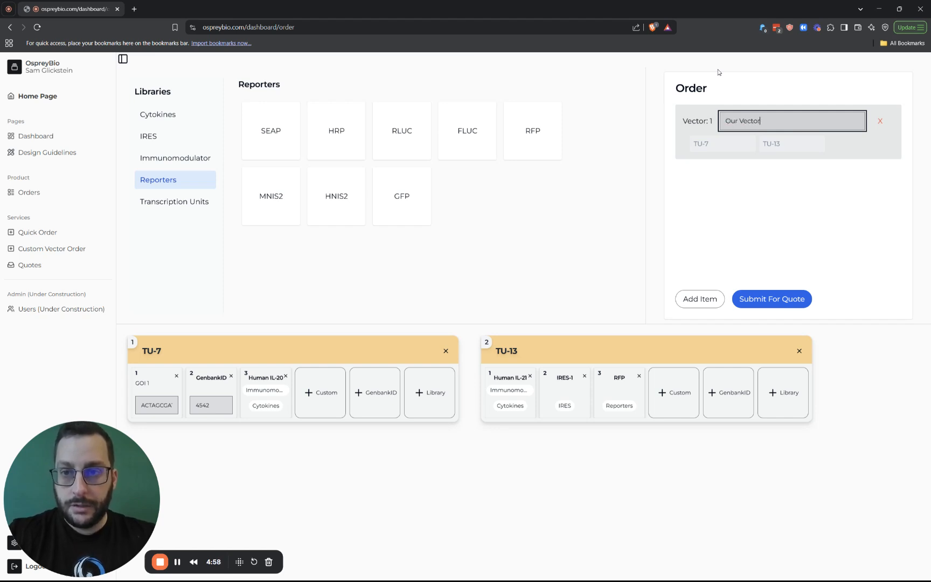
{"action": "left_click", "coordinate": [698, 300]}
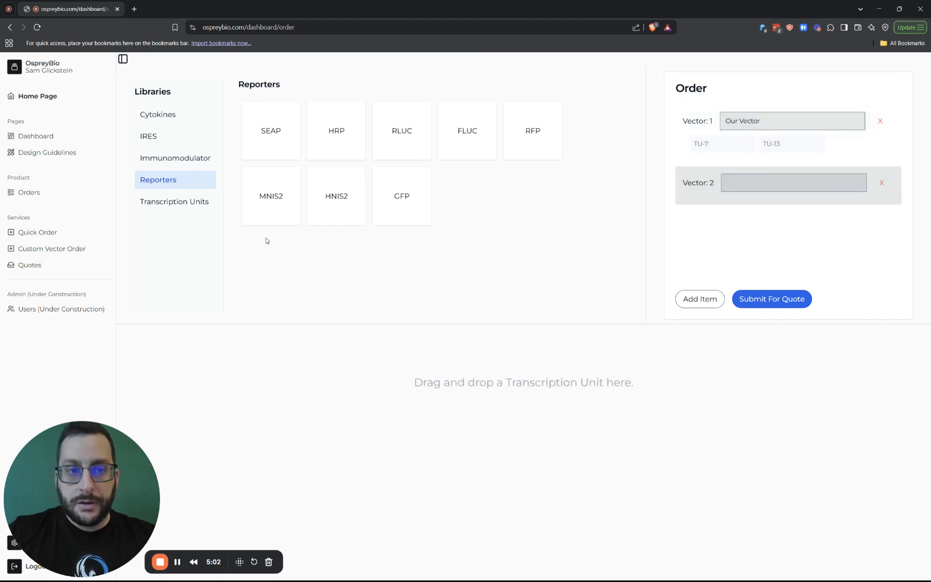
{"action": "left_click", "coordinate": [163, 211]}
{"action": "left_click_drag", "start_coordinate": [271, 196], "coordinate": [280, 356]}
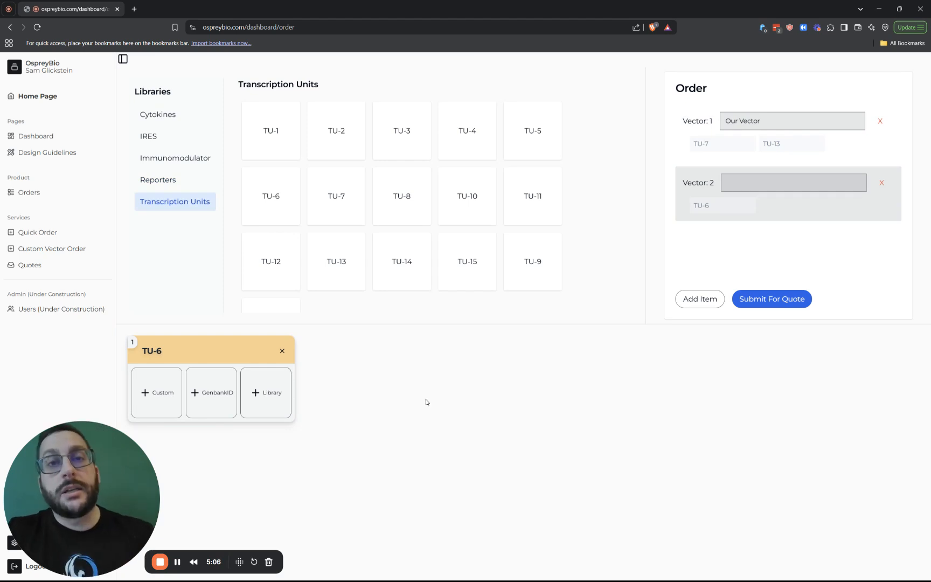